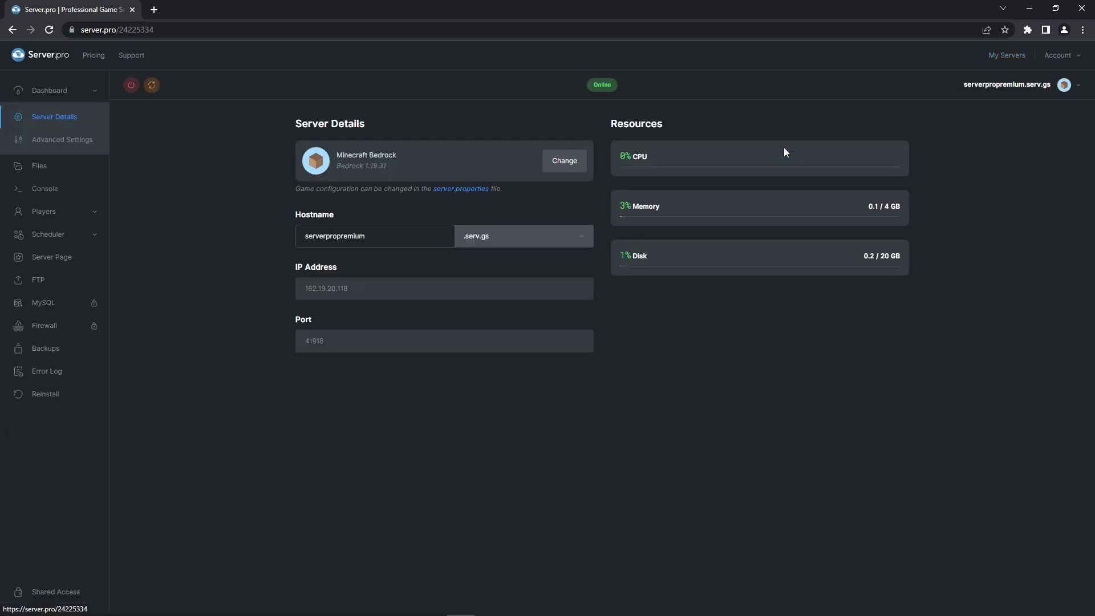
Step: Open the server.properties link on the Server Details page
{"action": "left_click", "coordinate": [453, 189]}
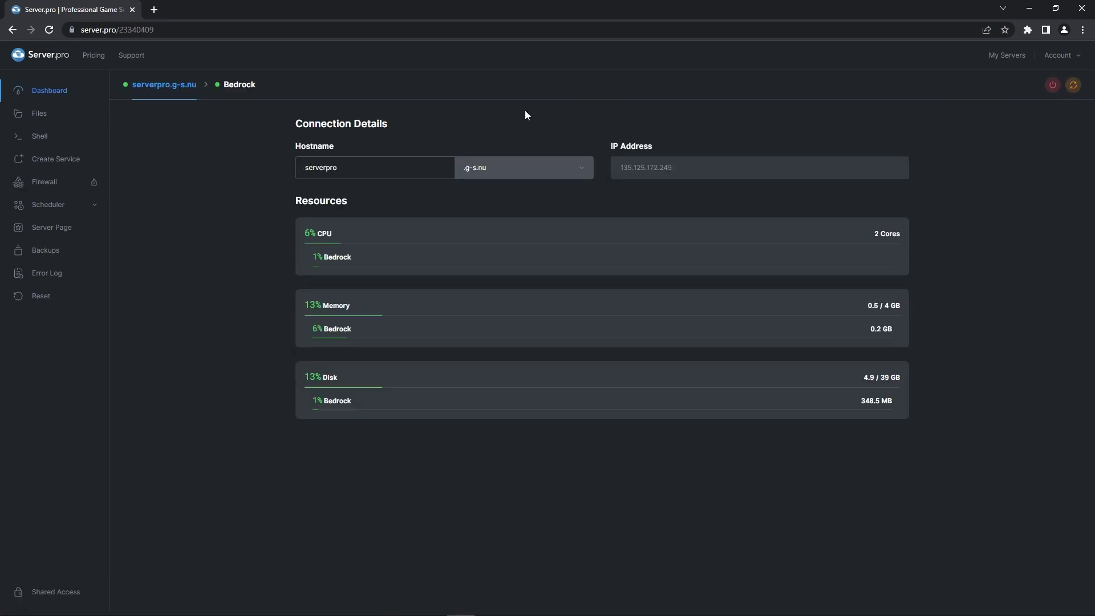
Step: Go to the Bedrock service's Files list and open server.properties in the editor
{"action": "left_click", "coordinate": [241, 85]}
{"action": "left_click", "coordinate": [56, 120]}
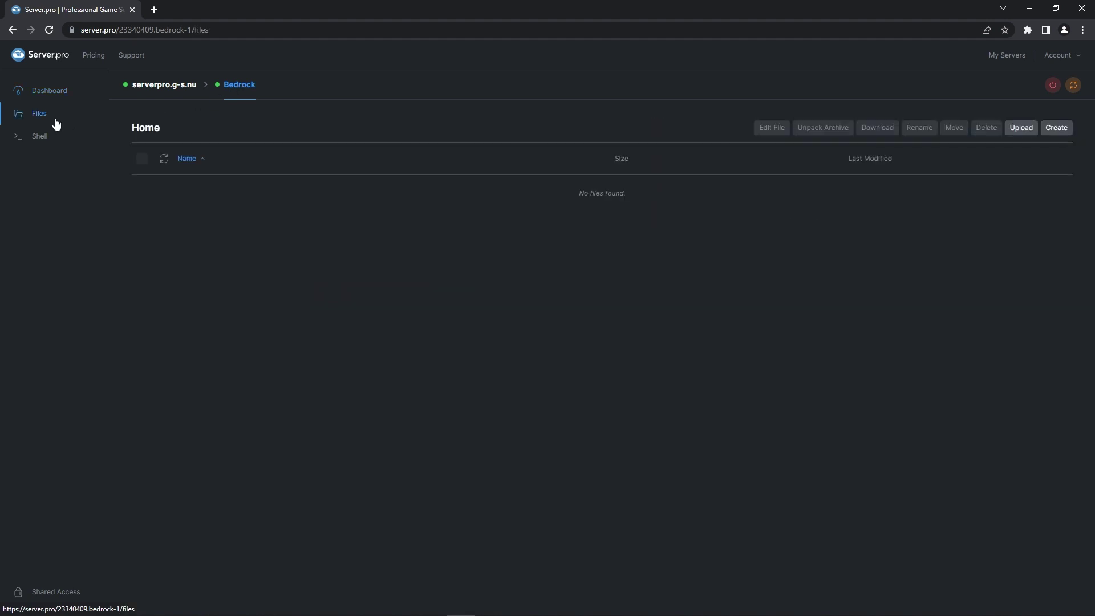
{"action": "scroll", "coordinate": [355, 274], "scroll_direction": "down", "scroll_amount": 6}
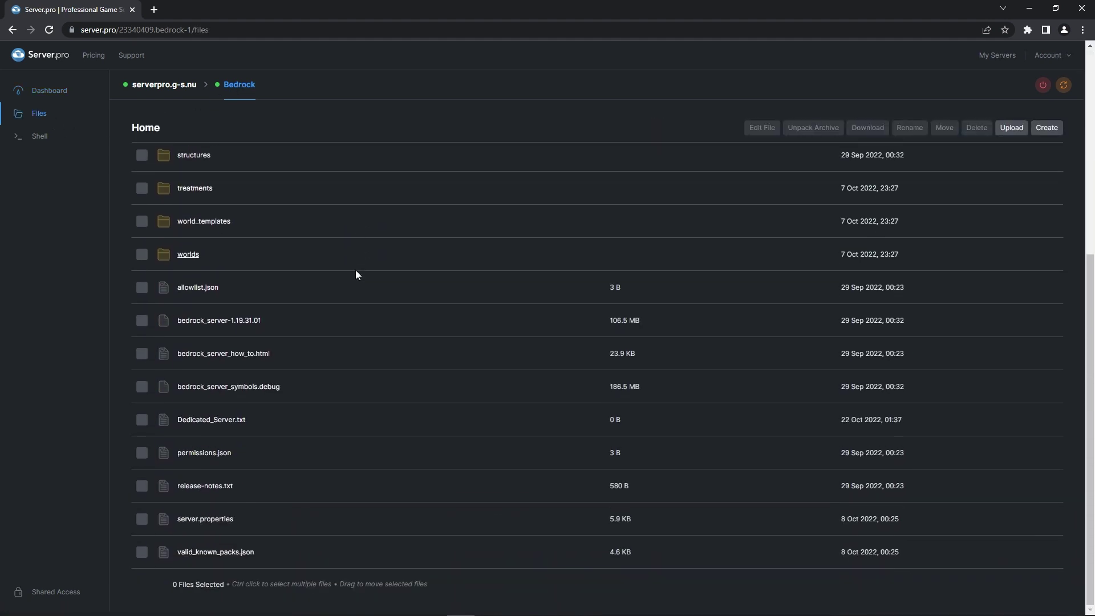
{"action": "left_click", "coordinate": [205, 519]}
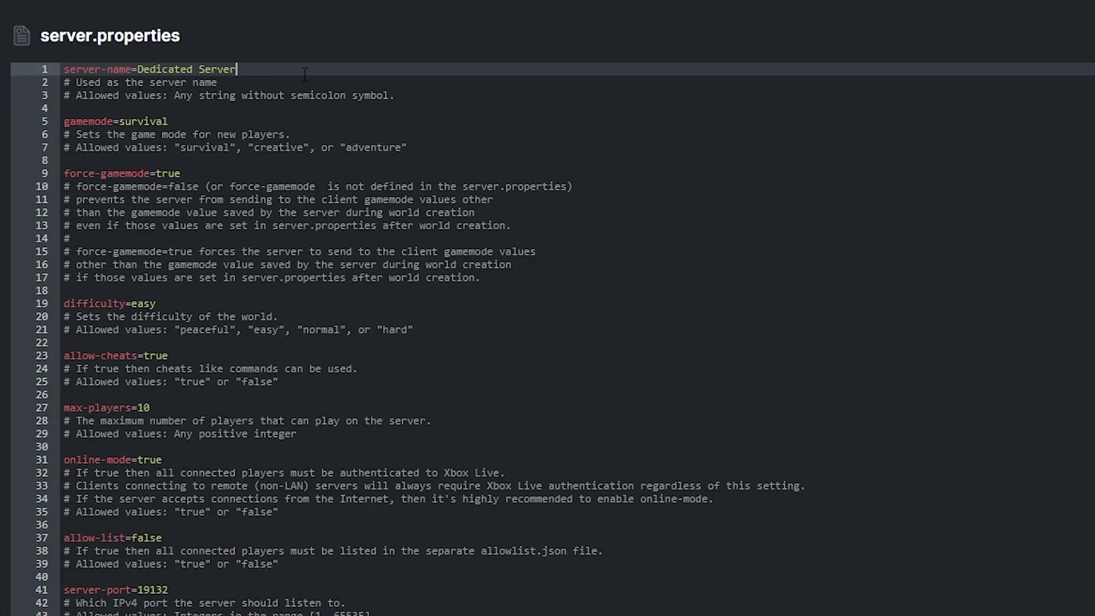
Step: Replace 'Dedicated Server' with myserver and survival with adventure in server.properties
{"action": "key", "text": "BackSpace"}
{"action": "key", "text": "BackSpace"}
{"action": "key", "text": "BackSpace"}
{"action": "key", "text": "BackSpace"}
{"action": "key", "text": "BackSpace"}
{"action": "key", "text": "BackSpace"}
{"action": "key", "text": "BackSpace"}
{"action": "key", "text": "BackSpace"}
{"action": "key", "text": "BackSpace"}
{"action": "key", "text": "BackSpace"}
{"action": "key", "text": "BackSpace"}
{"action": "key", "text": "BackSpace"}
{"action": "key", "text": "BackSpace"}
{"action": "key", "text": "BackSpace"}
{"action": "key", "text": "BackSpace"}
{"action": "key", "text": "BackSpace"}
{"action": "type", "text": "myserver"}
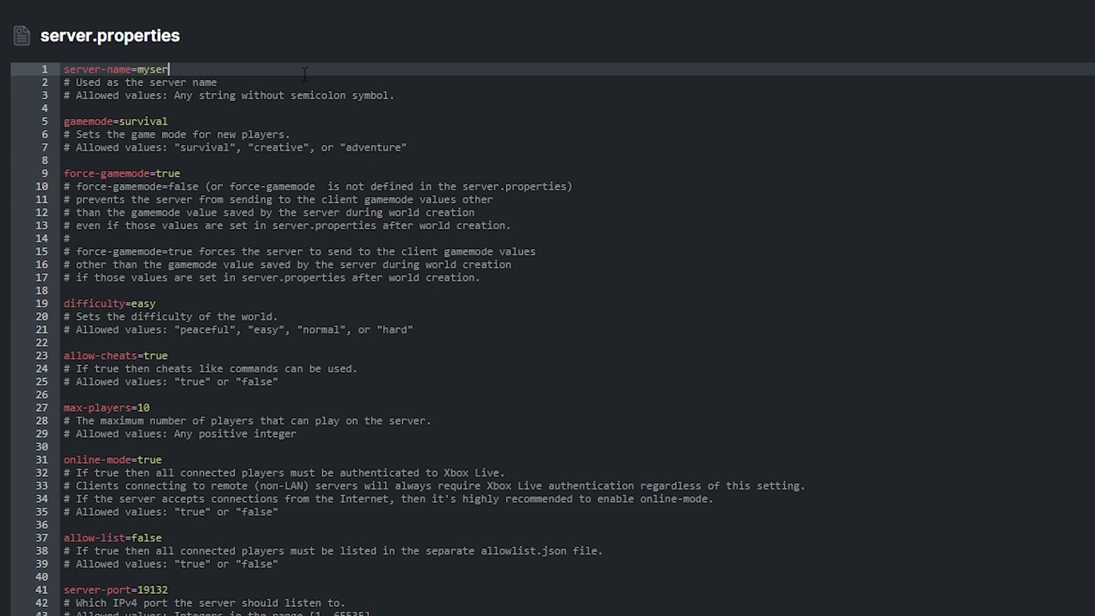
{"action": "left_click", "coordinate": [272, 122]}
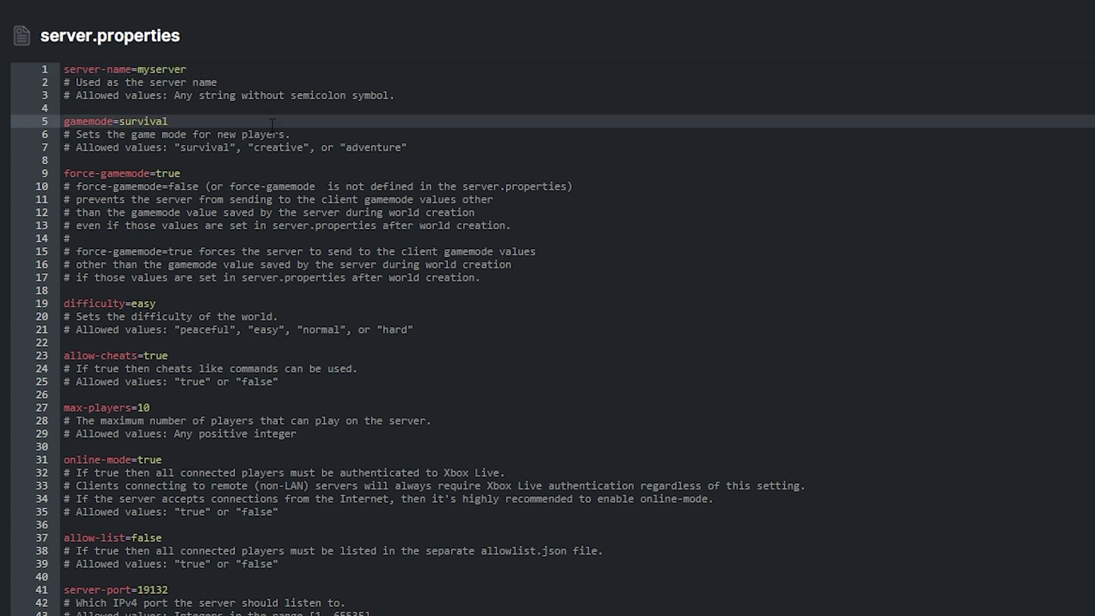
{"action": "key", "text": "ctrl+shift+Left"}
{"action": "key", "text": "BackSpace"}
{"action": "type", "text": "adventure"}
Step: Enter the game mode command 'memode creative' at the force-gamemode line
{"action": "left_click", "coordinate": [252, 172]}
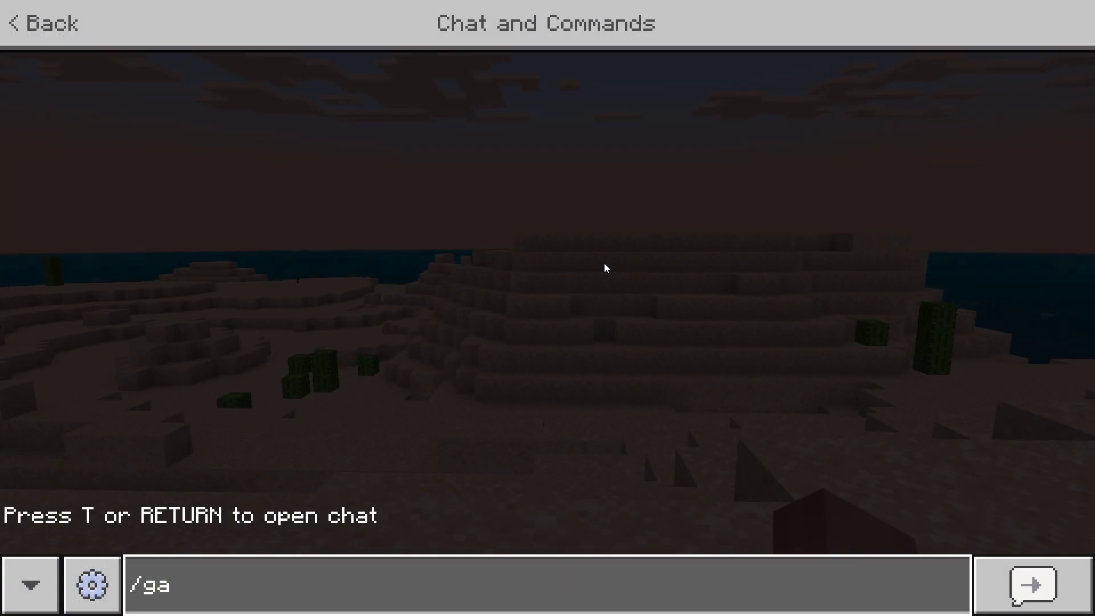
{"action": "type", "text": "memode creative"}
{"action": "key", "text": "Return"}
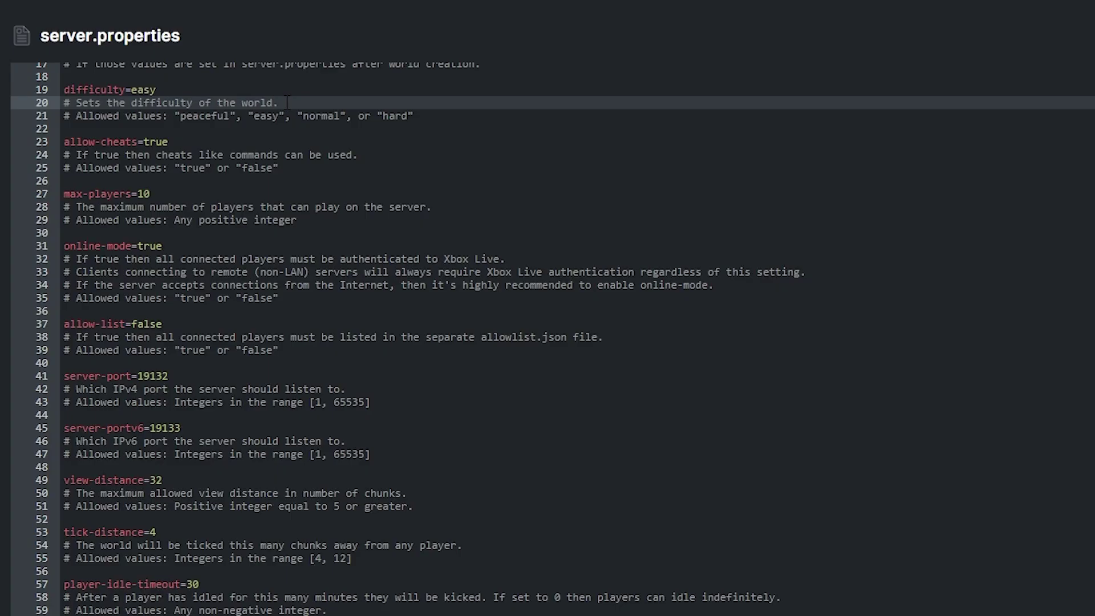
Step: Change the difficulty value from easy to normal
{"action": "left_click", "coordinate": [163, 89]}
{"action": "double_click", "coordinate": [142, 89]}
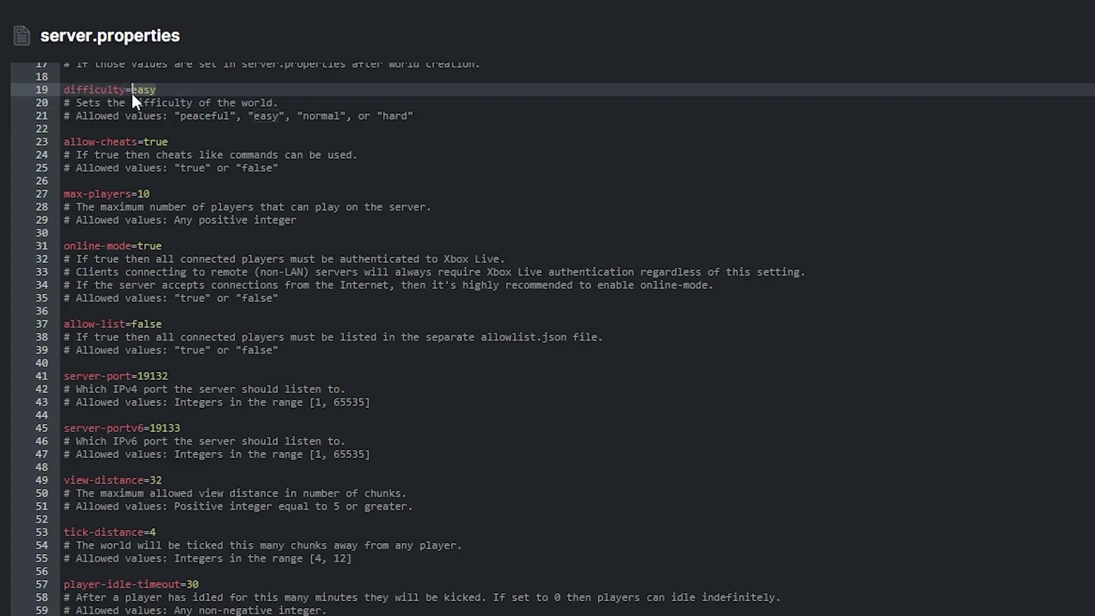
{"action": "type", "text": "norm"}
{"action": "key", "text": "BackSpace"}
{"action": "key", "text": "BackSpace"}
{"action": "key", "text": "BackSpace"}
{"action": "key", "text": "BackSpace"}
{"action": "type", "text": "normal"}
Step: Set allow-cheats to false and enter the 'set time day' command
{"action": "left_click", "coordinate": [212, 138]}
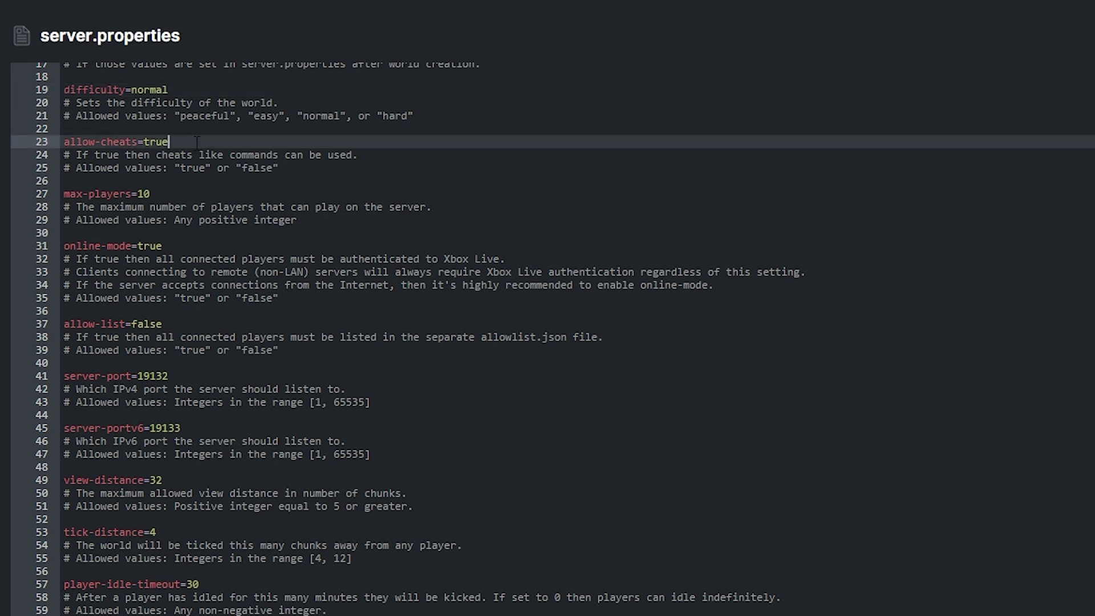
{"action": "key", "text": "BackSpace"}
{"action": "key", "text": "BackSpace"}
{"action": "key", "text": "BackSpace"}
{"action": "key", "text": "BackSpace"}
{"action": "type", "text": "false"}
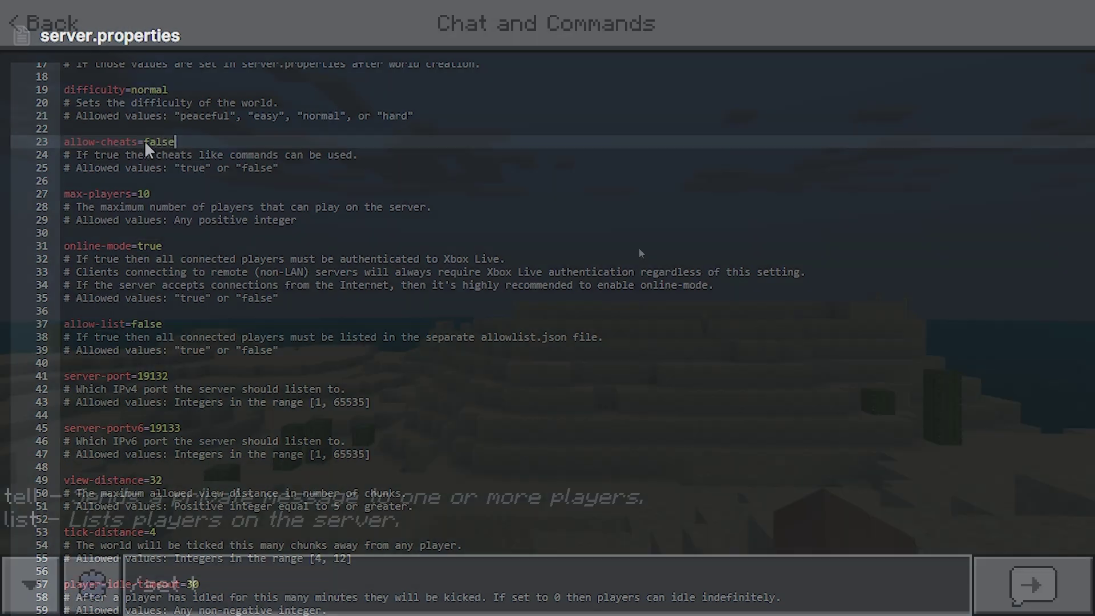
{"action": "type", "text": "set time day"}
{"action": "key", "text": "Return"}
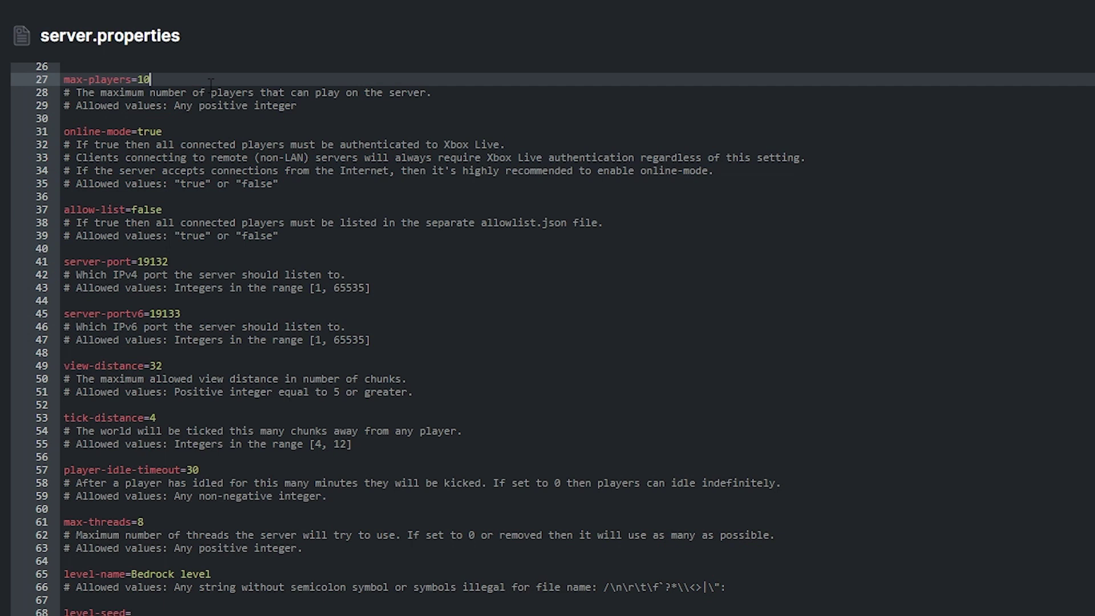
Step: Change max-players from 10 to 100 and allow-list from false to true
{"action": "type", "text": "0"}
{"action": "left_click", "coordinate": [245, 120]}
{"action": "left_click", "coordinate": [221, 131]}
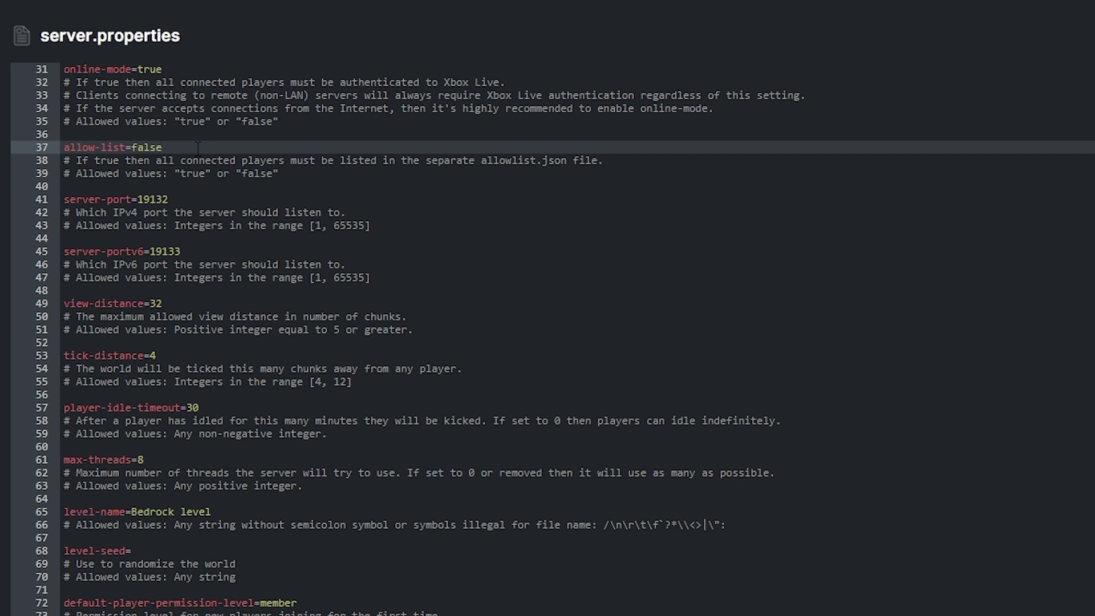
{"action": "left_click_drag", "start_coordinate": [164, 147], "coordinate": [132, 148]}
{"action": "type", "text": "true"}
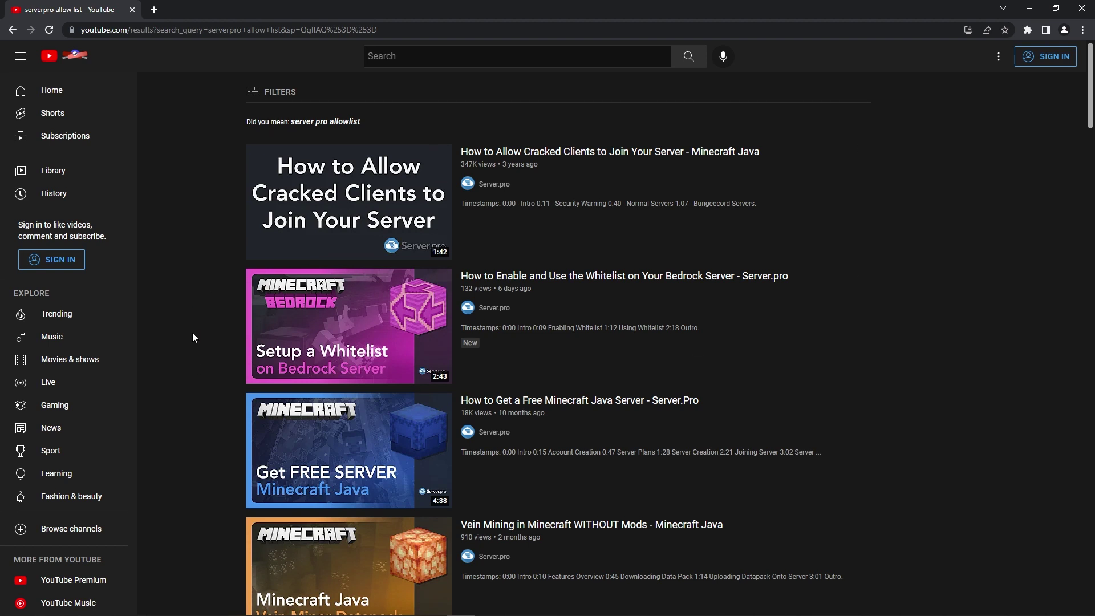
Step: Play and pause the 'How to Enable and Use the Whitelist on Your Bedrock Server' video
{"action": "left_click", "coordinate": [319, 333]}
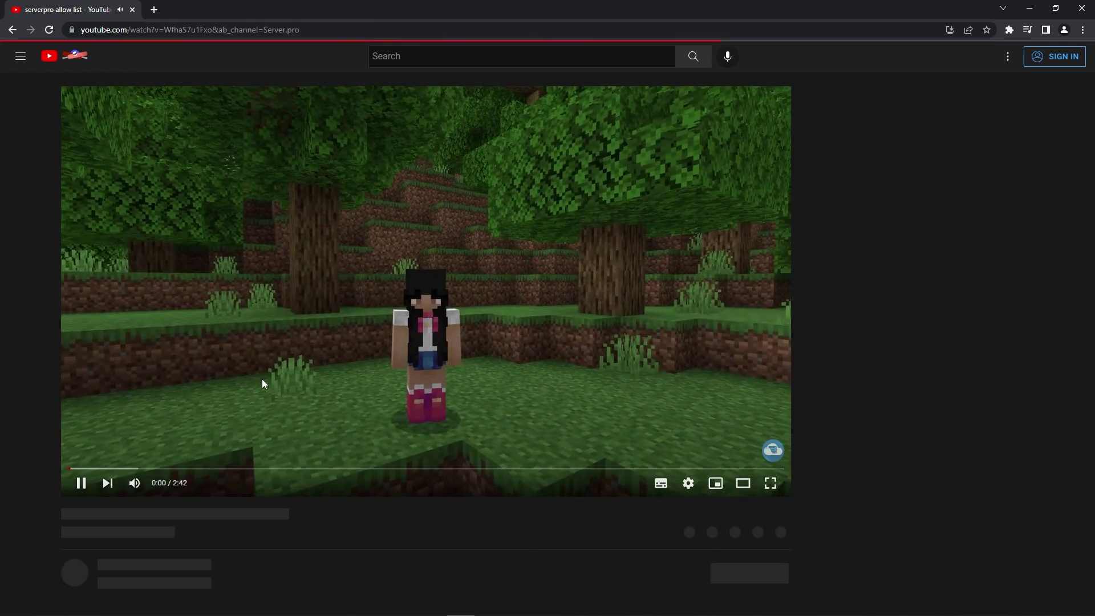
{"action": "left_click", "coordinate": [262, 379]}
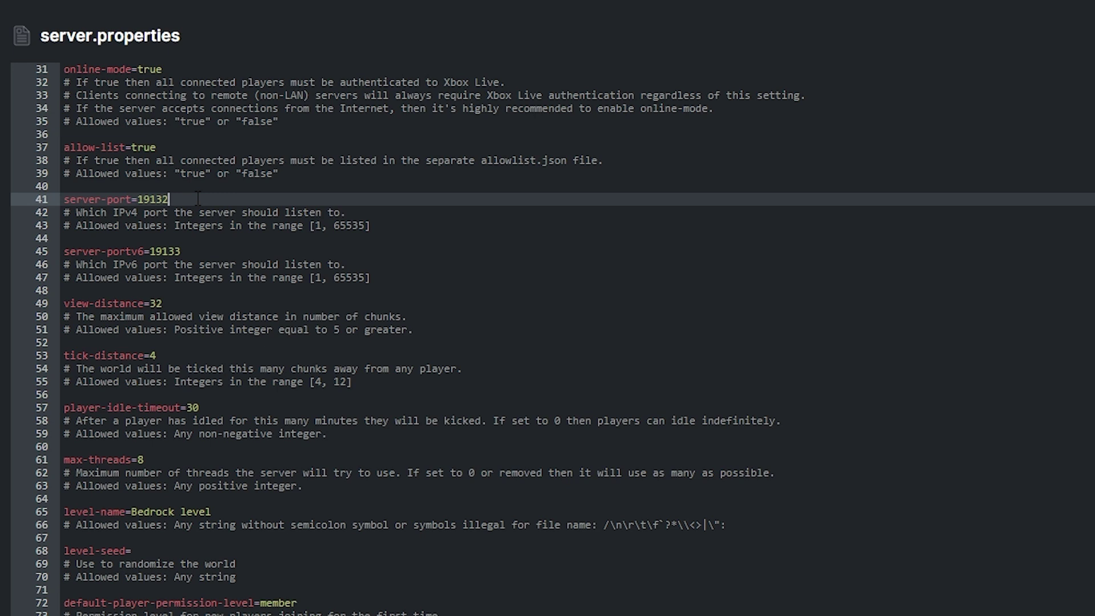
Step: Change tick-distance from 4 to 12
{"action": "left_click", "coordinate": [217, 306]}
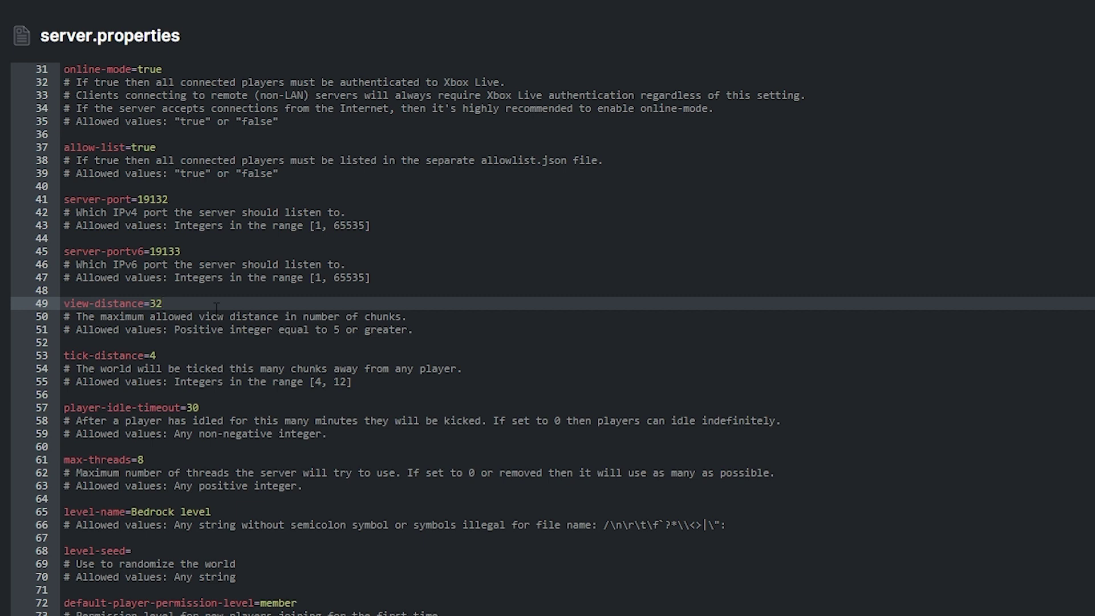
{"action": "left_click", "coordinate": [202, 355]}
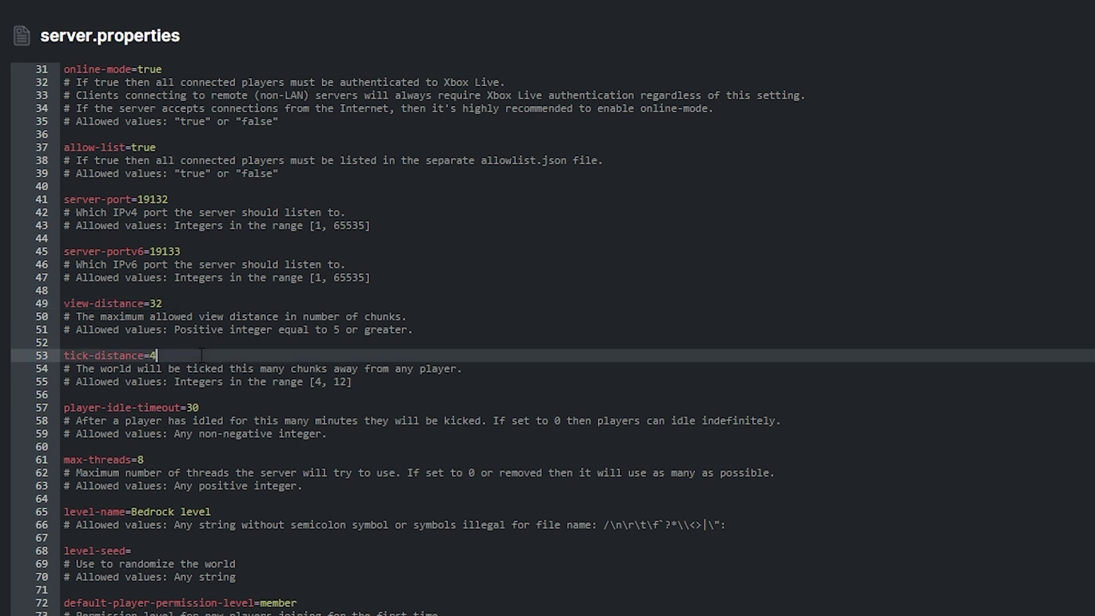
{"action": "double_click", "coordinate": [149, 352]}
{"action": "type", "text": "12"}
Step: Change player-idle-timeout from 30 to 1
{"action": "left_click", "coordinate": [219, 394]}
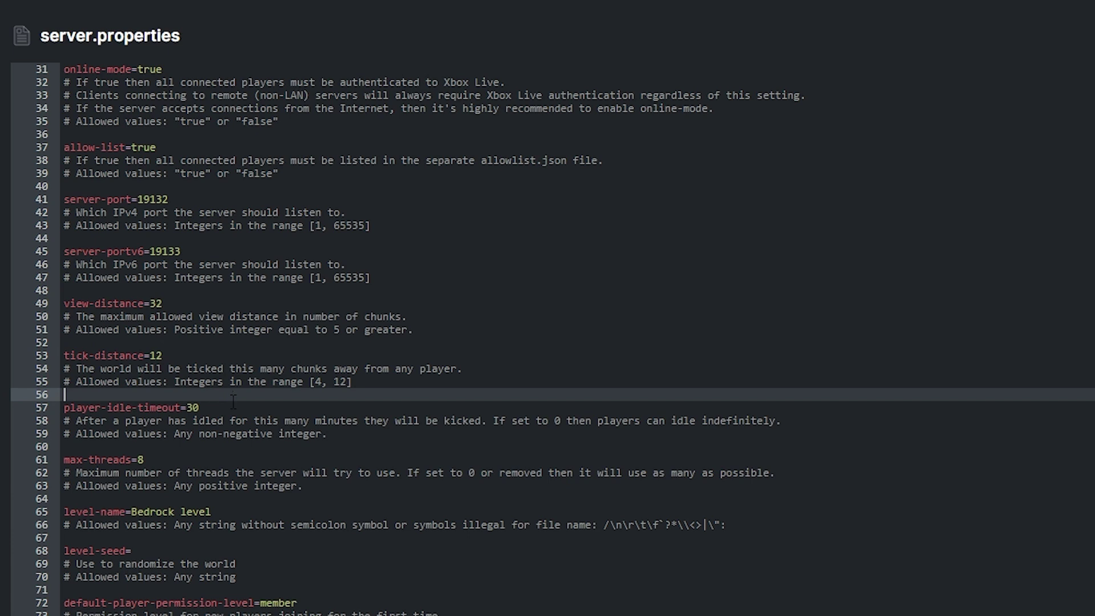
{"action": "left_click", "coordinate": [233, 407]}
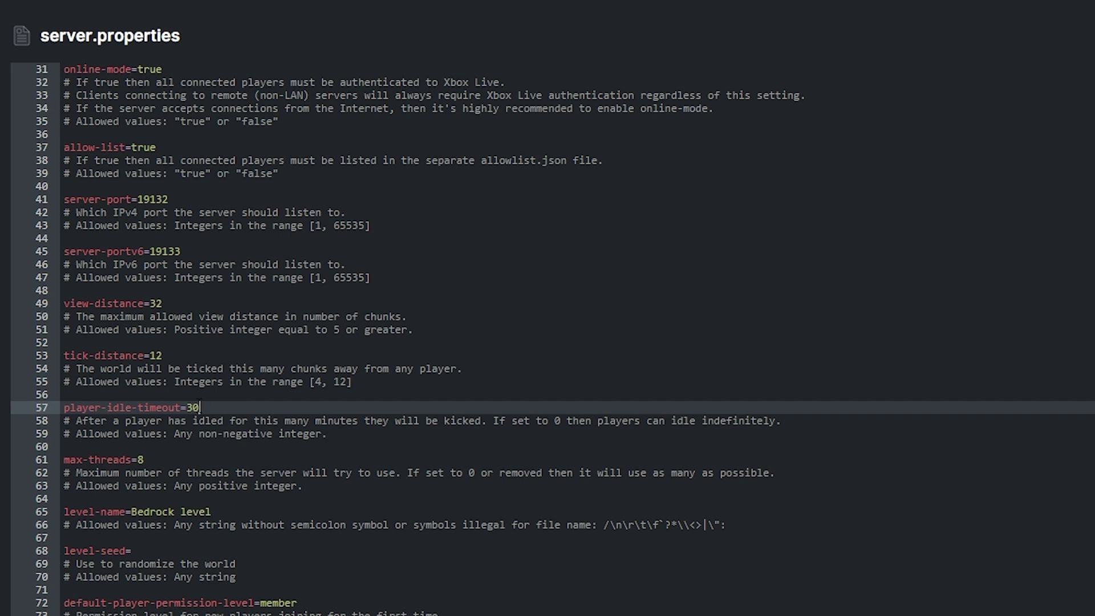
{"action": "left_click_drag", "start_coordinate": [200, 407], "coordinate": [190, 405]}
{"action": "type", "text": "5"}
{"action": "key", "text": "BackSpace"}
{"action": "type", "text": "1"}
Step: Change max-threads from 8 to 0
{"action": "scroll", "coordinate": [547, 336], "scroll_direction": "down", "scroll_amount": 3}
{"action": "left_click", "coordinate": [138, 460]}
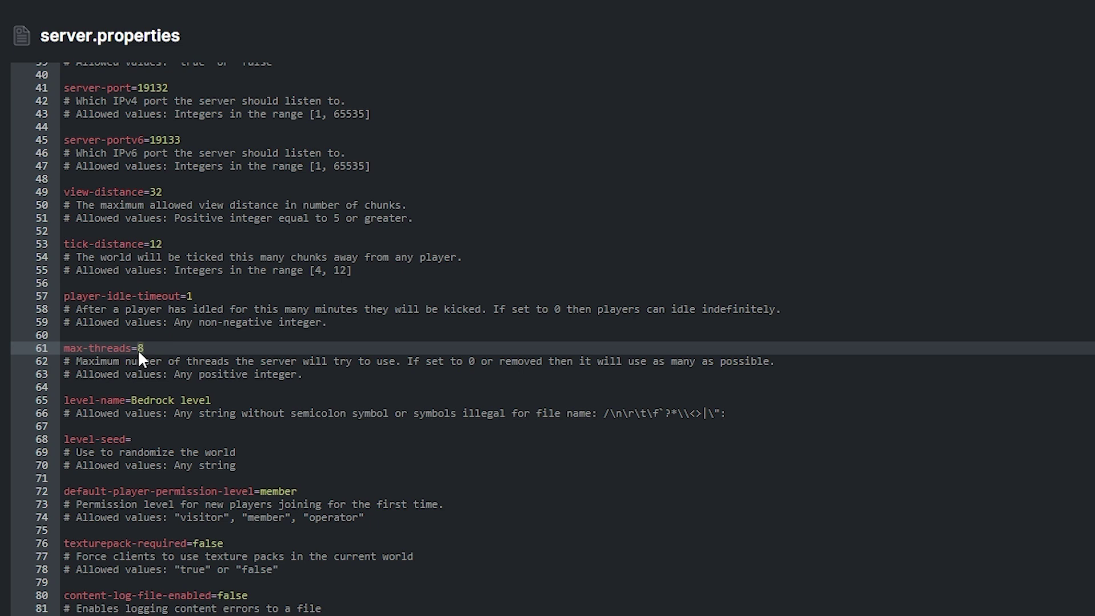
{"action": "type", "text": "16"}
{"action": "double_click", "coordinate": [144, 348]}
{"action": "type", "text": "0"}
Step: Check the gametester world folder name and set line 65 to level-name=gametester
{"action": "left_click", "coordinate": [236, 400]}
{"action": "scroll", "coordinate": [237, 399], "scroll_direction": "down", "scroll_amount": 3}
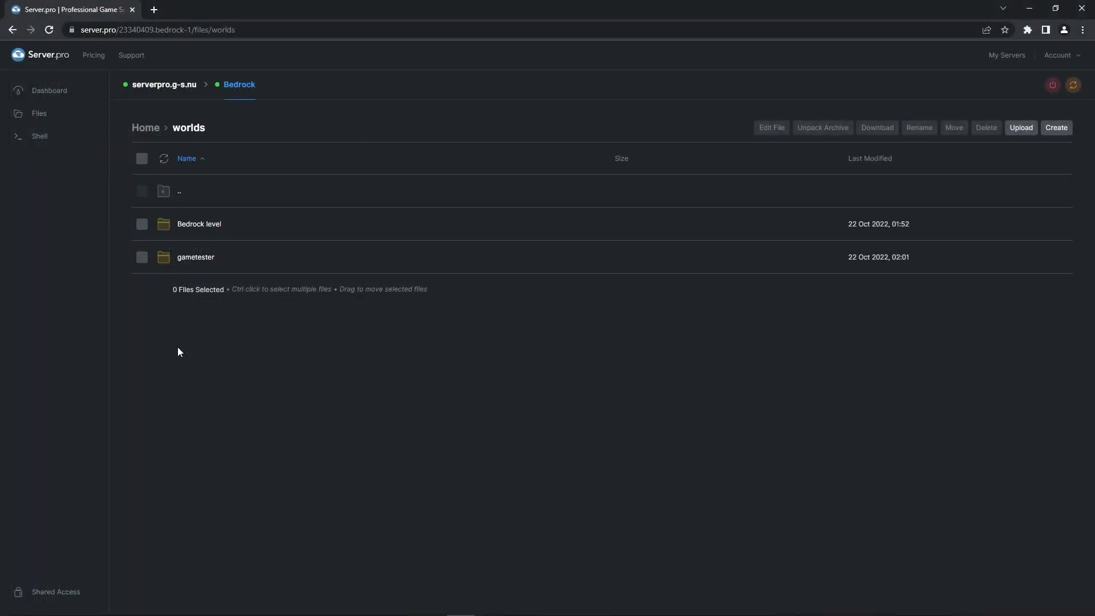
{"action": "left_click", "coordinate": [190, 262]}
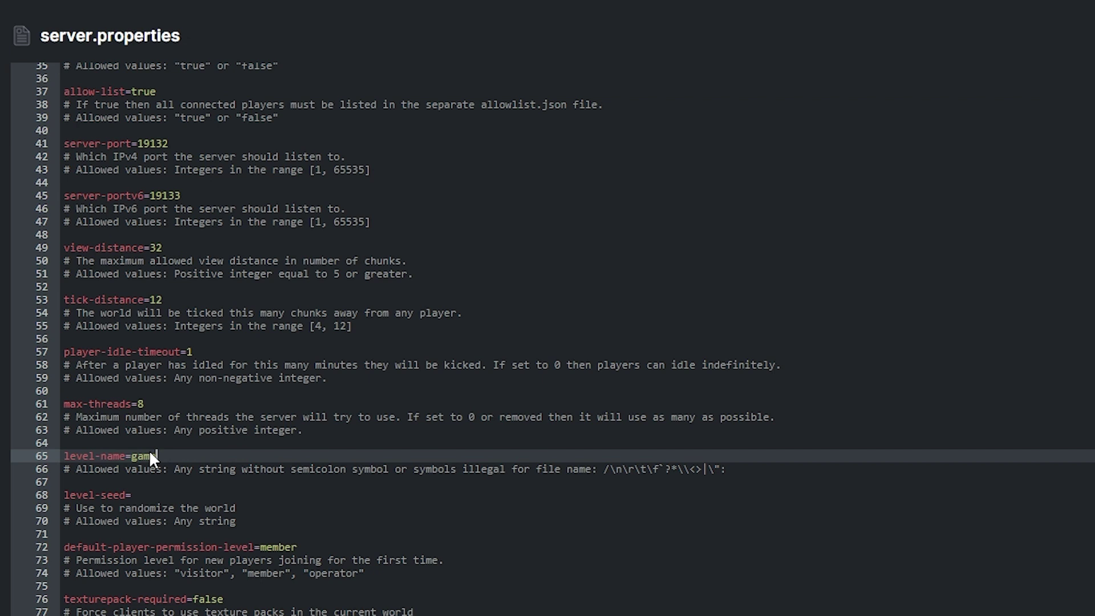
{"action": "type", "text": "etester"}
Step: Change default-player-permission-level from member to visitor
{"action": "left_click", "coordinate": [225, 494]}
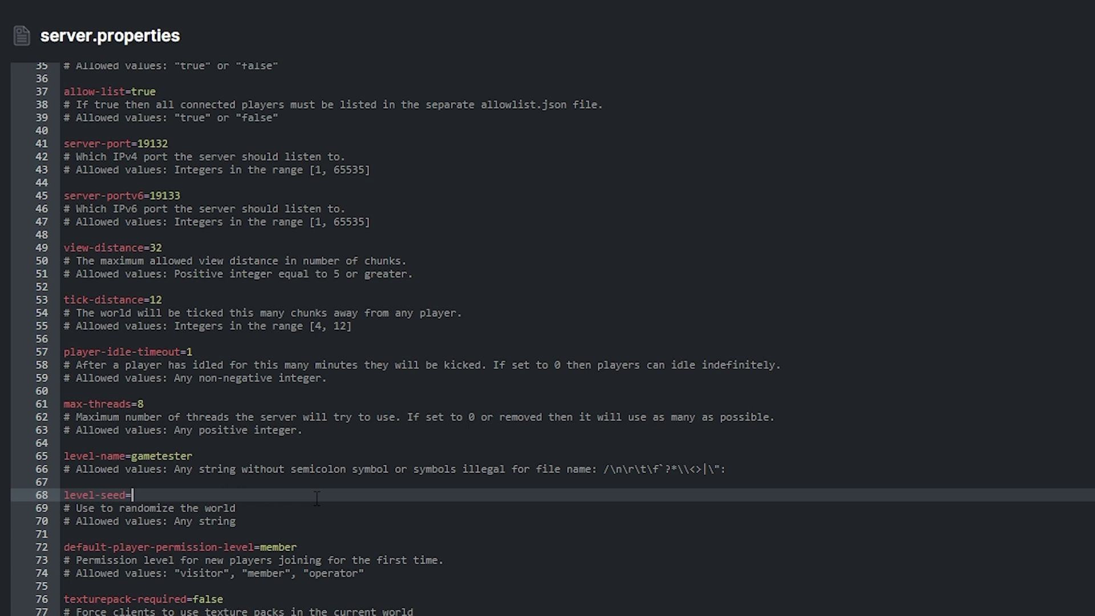
{"action": "left_click", "coordinate": [347, 547]}
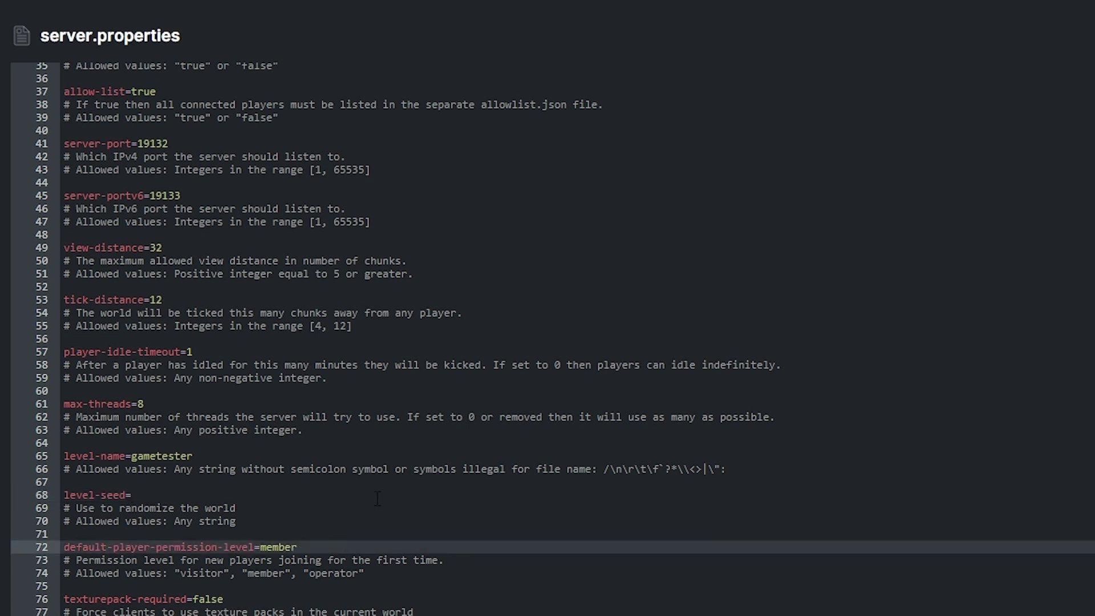
{"action": "scroll", "coordinate": [379, 496], "scroll_direction": "down", "scroll_amount": 4}
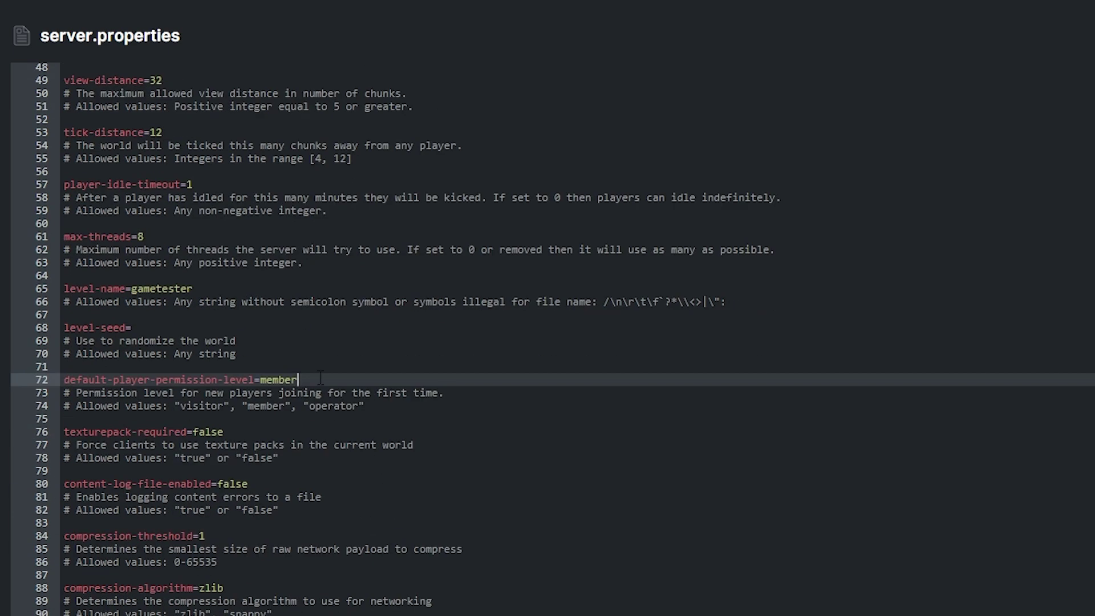
{"action": "left_click_drag", "start_coordinate": [320, 378], "coordinate": [260, 378]}
{"action": "type", "text": "visitor"}
Step: Set texturepack-required and content-log-file-enabled to true, and compression-threshold to 1000
{"action": "left_click", "coordinate": [285, 432]}
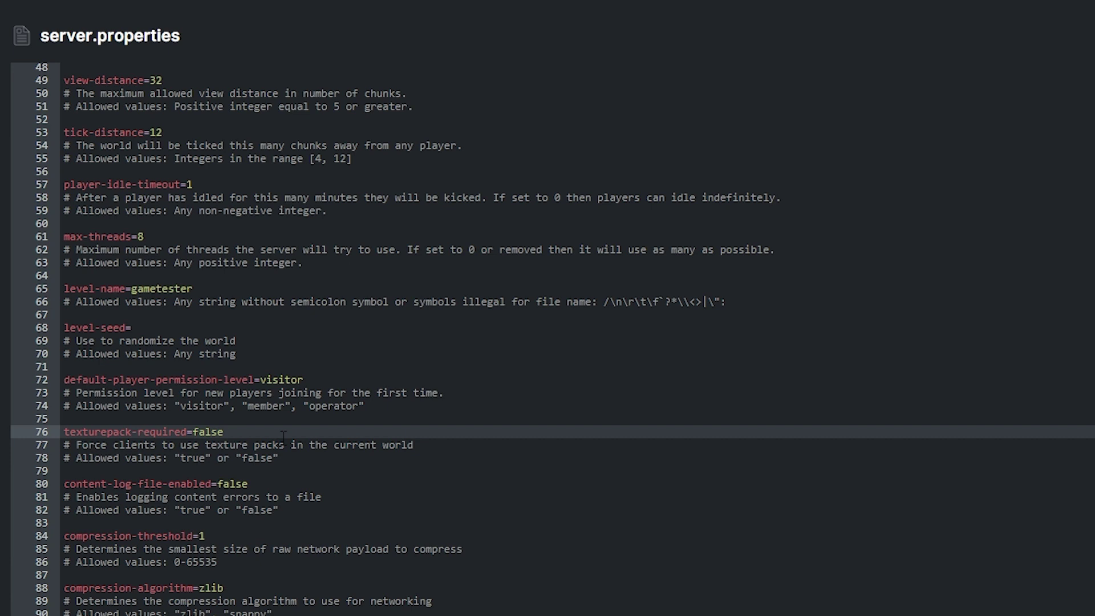
{"action": "key", "text": "alt+shift+Left"}
{"action": "type", "text": "true"}
{"action": "left_click", "coordinate": [298, 483]}
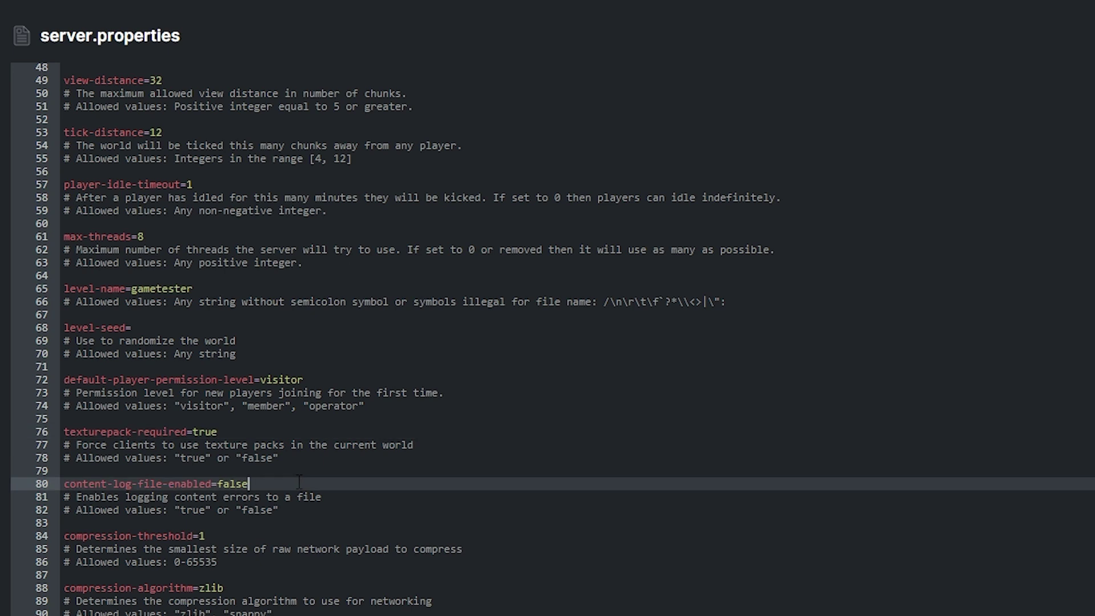
{"action": "left_click_drag", "start_coordinate": [249, 484], "coordinate": [217, 483]}
{"action": "type", "text": "true"}
{"action": "left_click", "coordinate": [237, 537]}
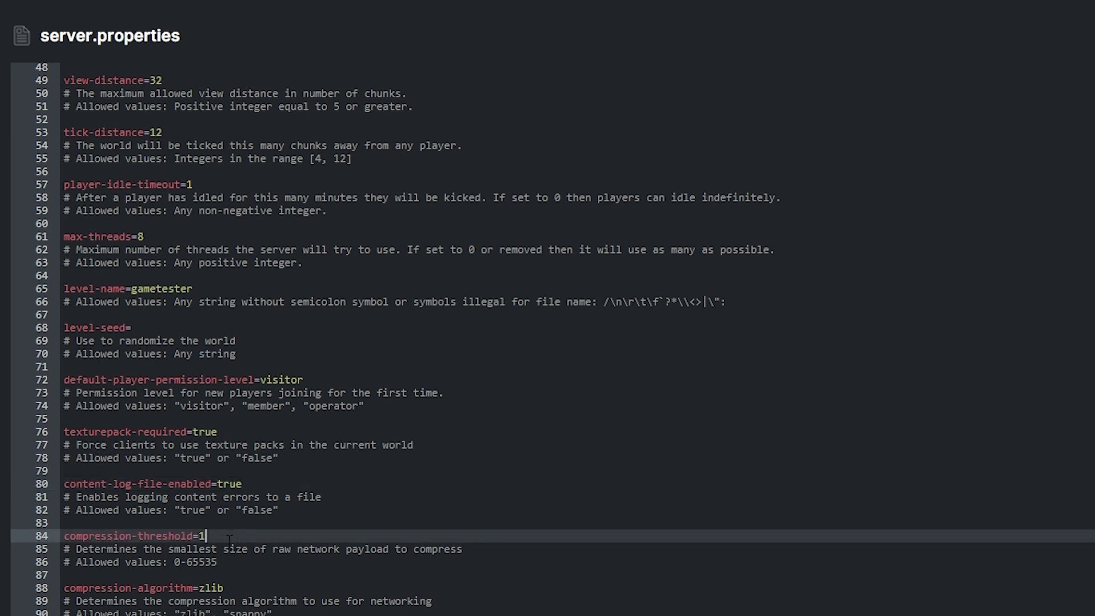
{"action": "type", "text": "000"}
Step: Change compression-algorithm from zlib to snappy
{"action": "left_click", "coordinate": [267, 587]}
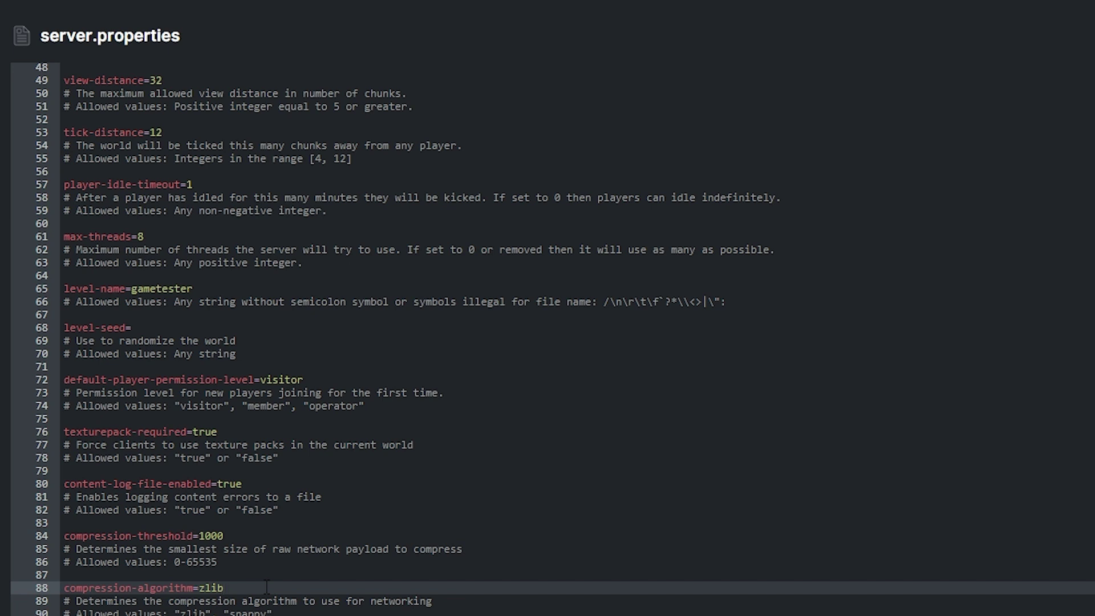
{"action": "left_click_drag", "start_coordinate": [246, 587], "coordinate": [199, 587]}
{"action": "type", "text": "snappy"}
Step: Change server-authoritative-movement from server-auth to client-auth
{"action": "scroll", "coordinate": [285, 564], "scroll_direction": "down", "scroll_amount": 4}
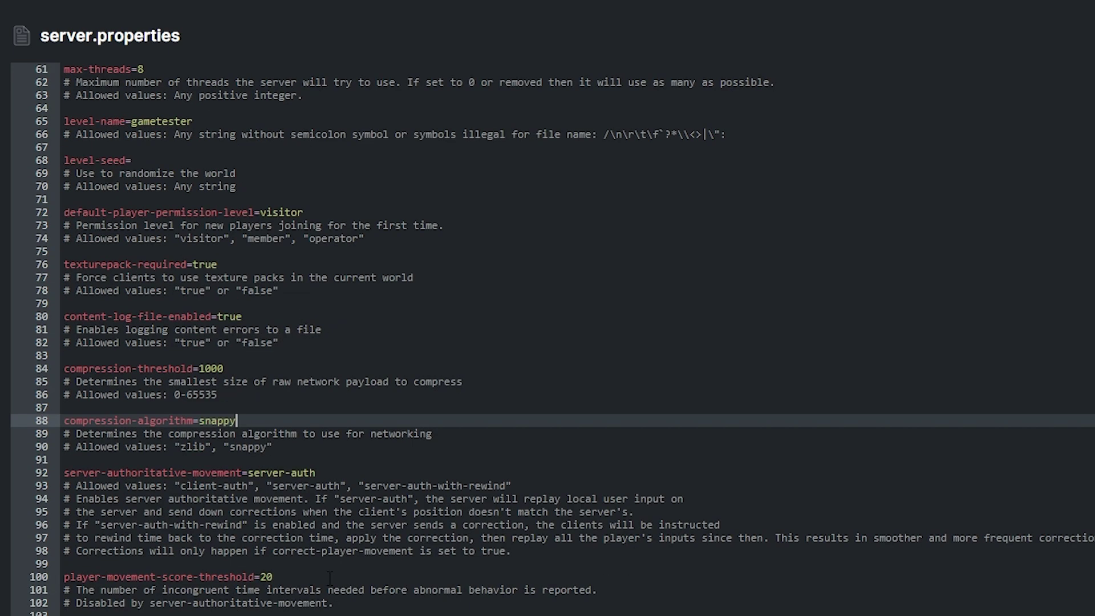
{"action": "left_click", "coordinate": [329, 472]}
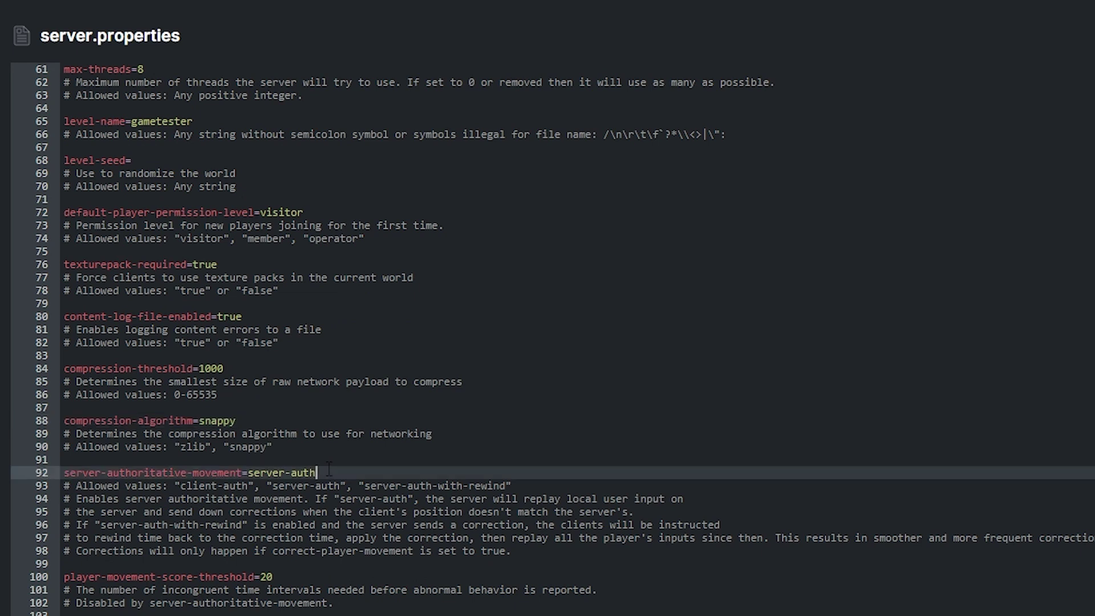
{"action": "left_click_drag", "start_coordinate": [329, 473], "coordinate": [249, 473]}
{"action": "type", "text": "client-auth"}
{"action": "left_click", "coordinate": [646, 492]}
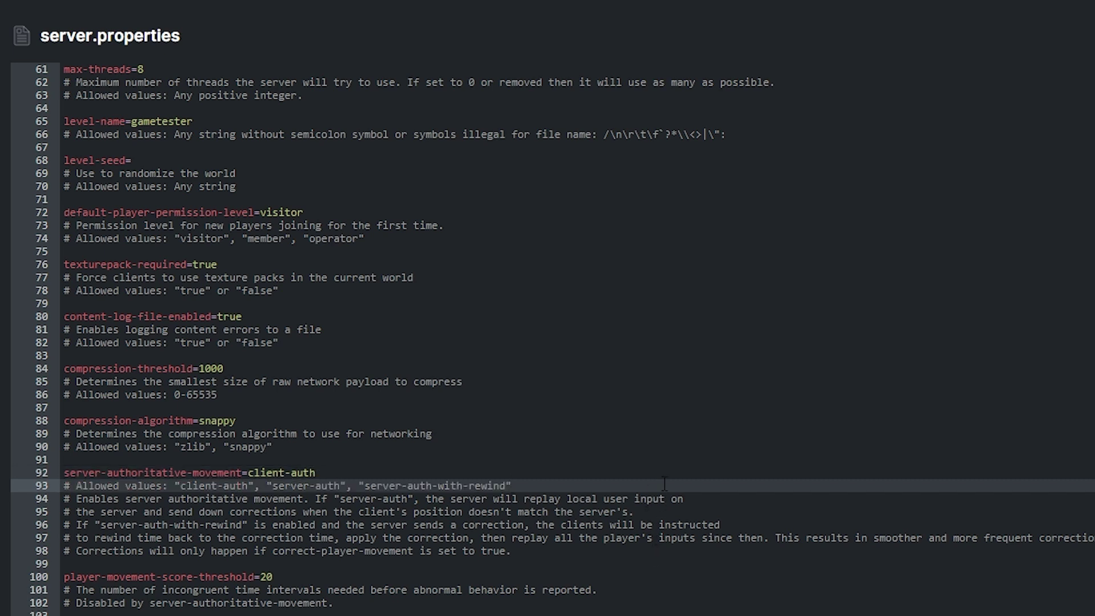
Step: Replace the 0.85 player-movement-action-direction-threshold value
{"action": "left_click", "coordinate": [390, 577]}
{"action": "scroll", "coordinate": [391, 577], "scroll_direction": "down", "scroll_amount": 4}
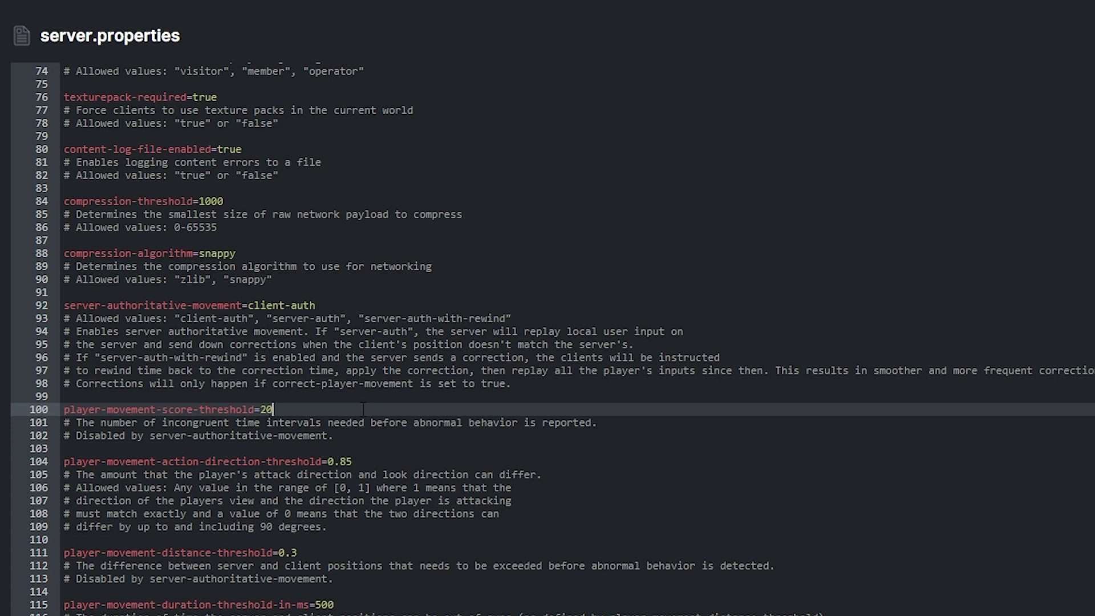
{"action": "left_click", "coordinate": [397, 461]}
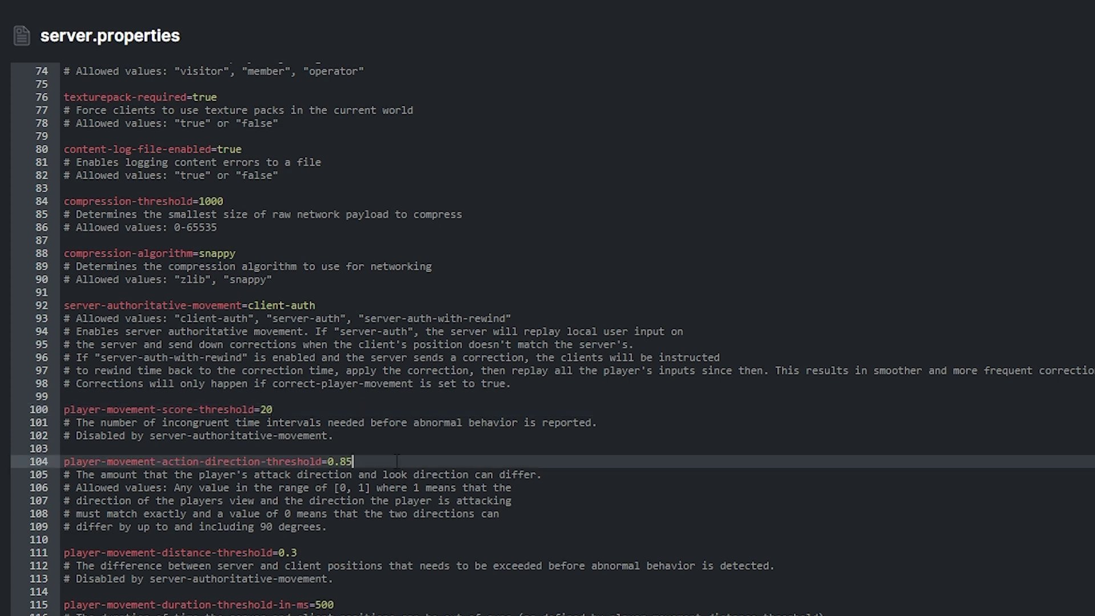
{"action": "left_click_drag", "start_coordinate": [353, 461], "coordinate": [328, 462]}
{"action": "type", "text": "1"}
{"action": "double_click", "coordinate": [330, 461]}
Step: Set correct-player-movement to true in server.properties
{"action": "scroll", "coordinate": [352, 544], "scroll_direction": "down", "scroll_amount": 2}
{"action": "left_click", "coordinate": [344, 435]}
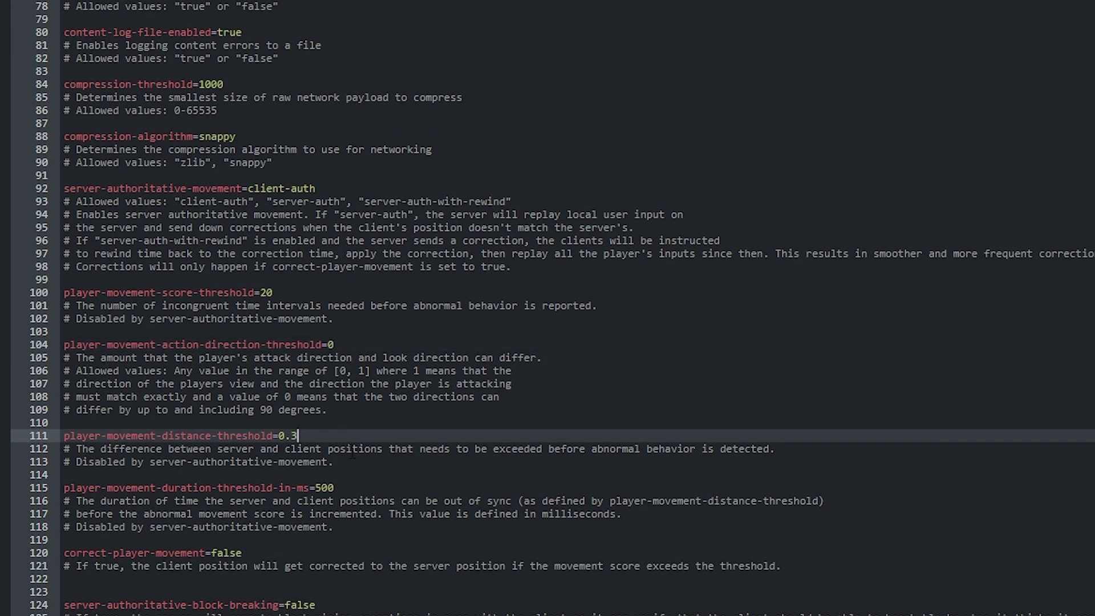
{"action": "left_click", "coordinate": [363, 486]}
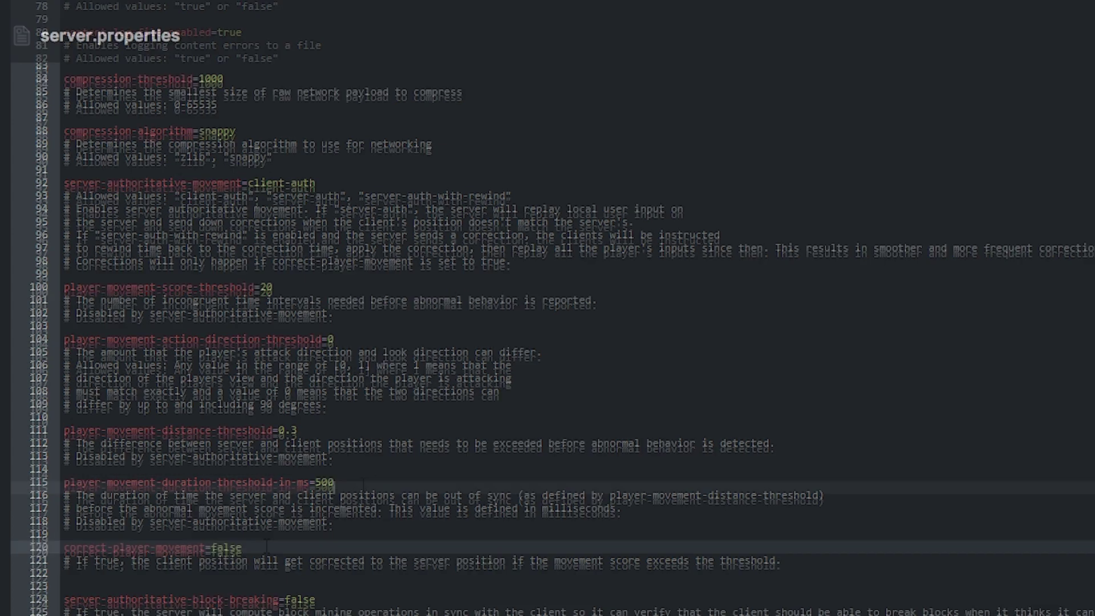
{"action": "left_click", "coordinate": [212, 547]}
{"action": "type", "text": "tru"}
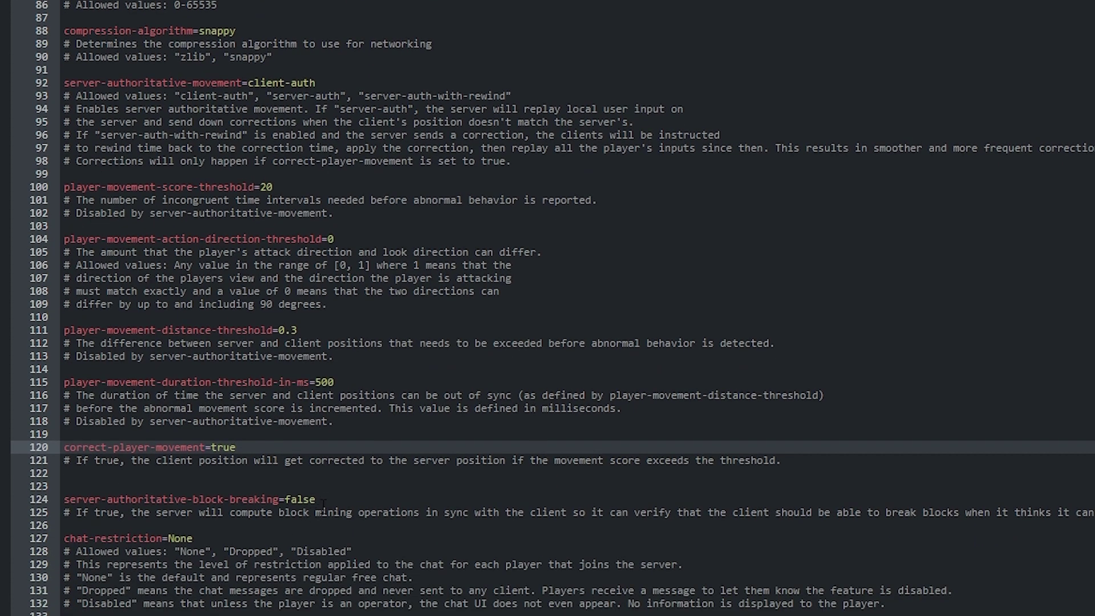
Step: Change server-authoritative-block-breaking from false to true
{"action": "left_click", "coordinate": [325, 511]}
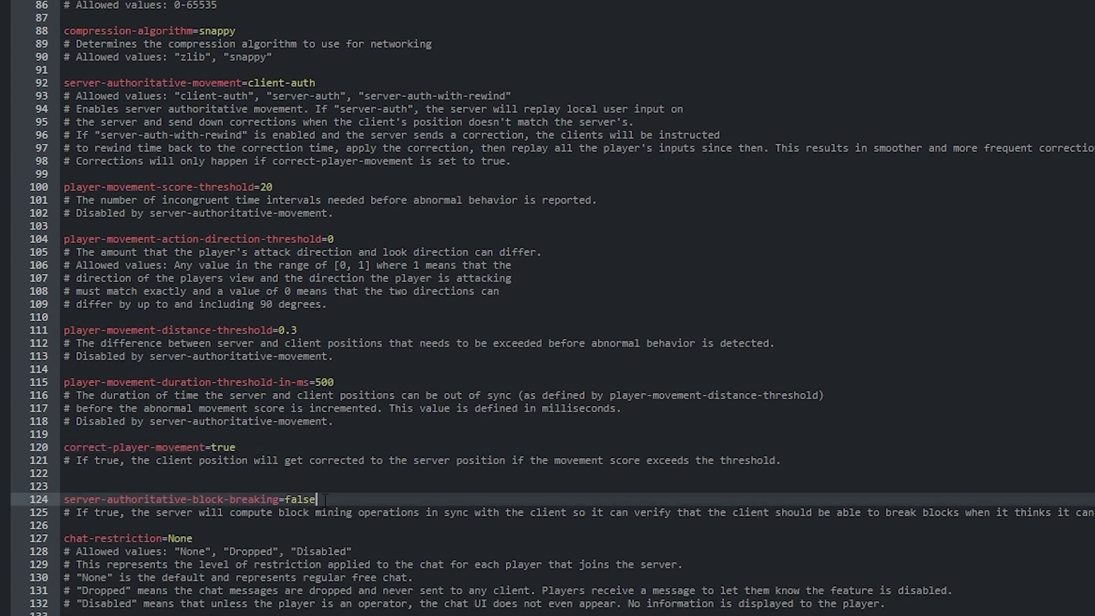
{"action": "left_click_drag", "start_coordinate": [325, 499], "coordinate": [286, 499]}
{"action": "type", "text": "true"}
{"action": "left_click", "coordinate": [294, 537]}
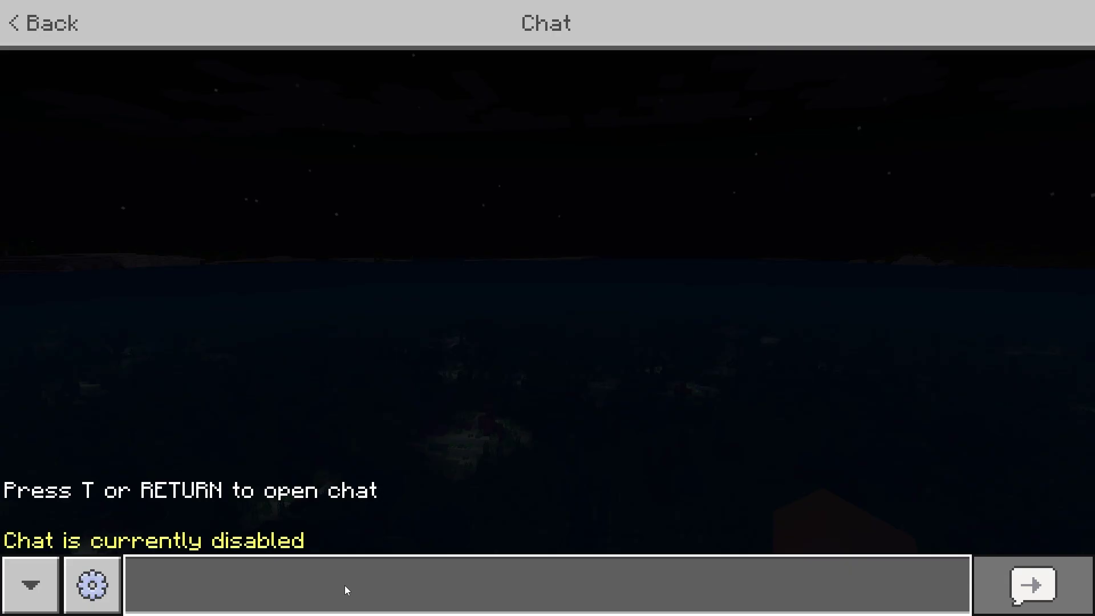
Step: Send 'hello' in chat, see 'Chat is currently disabled', then close chat and resume playing
{"action": "type", "text": "hello"}
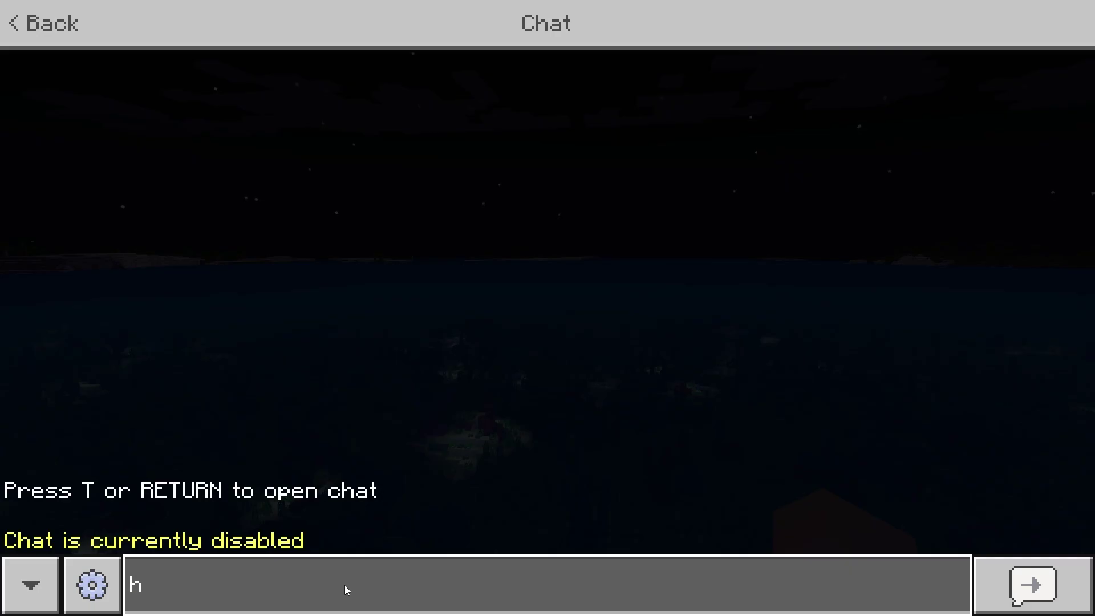
{"action": "key", "text": "Return"}
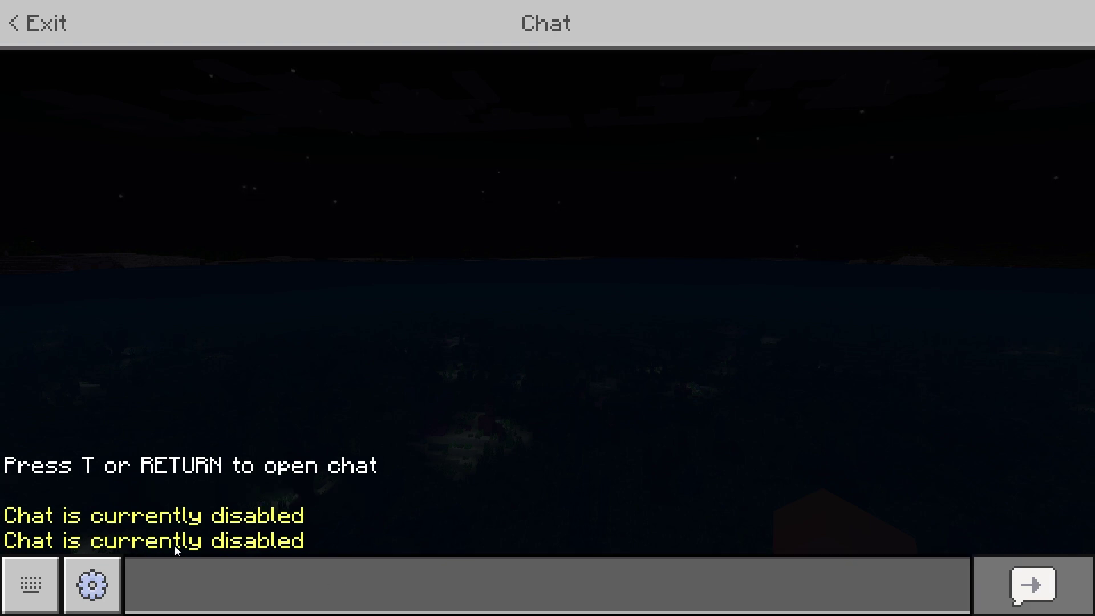
{"action": "key", "text": "Escape"}
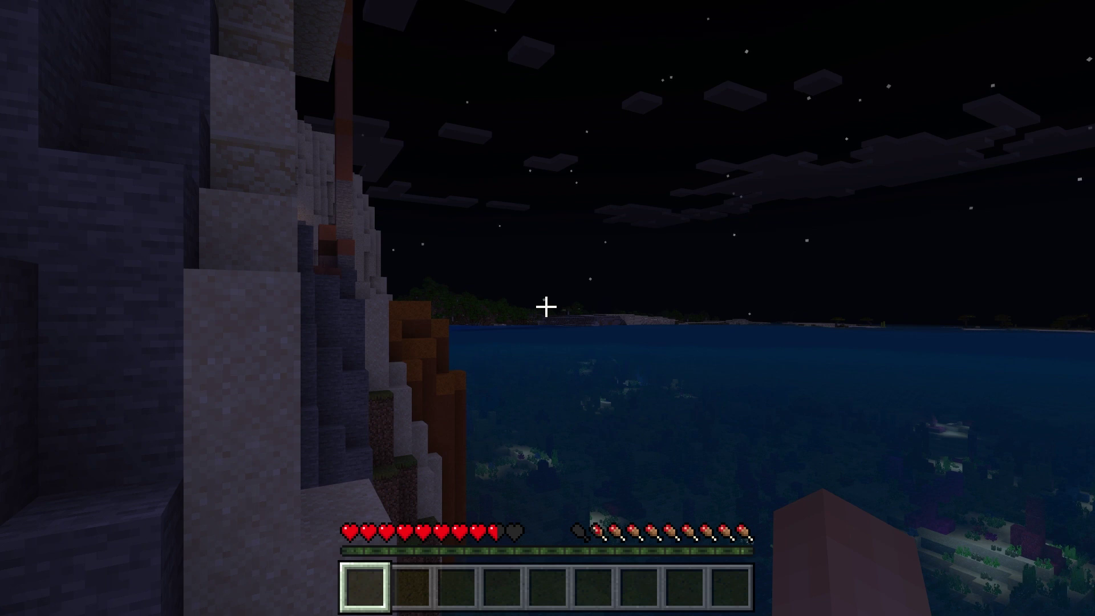
{"action": "key", "text": "Escape"}
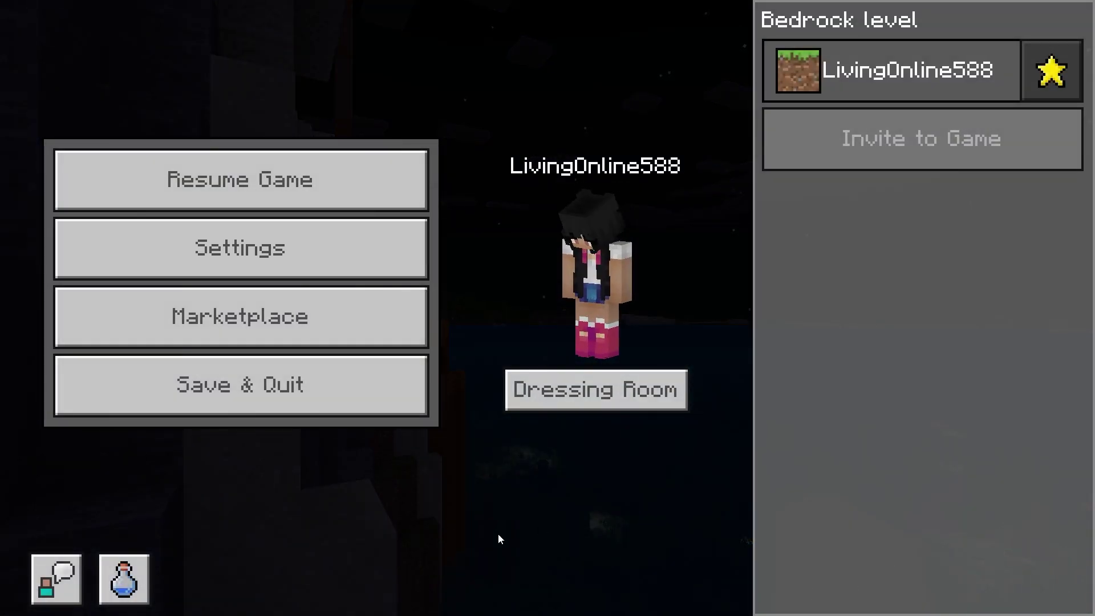
{"action": "key", "text": "Escape"}
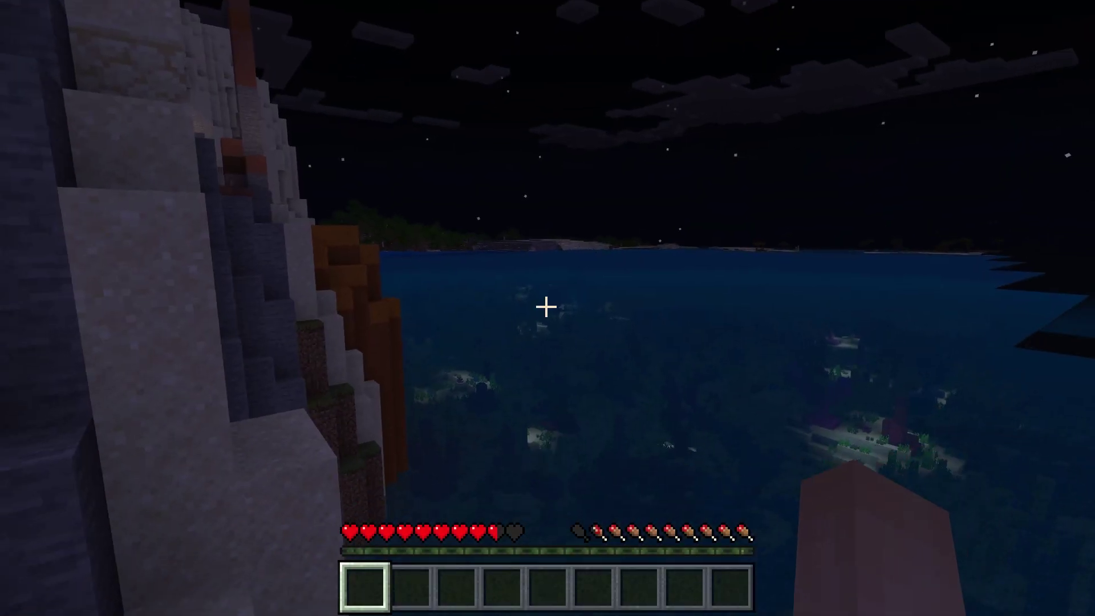